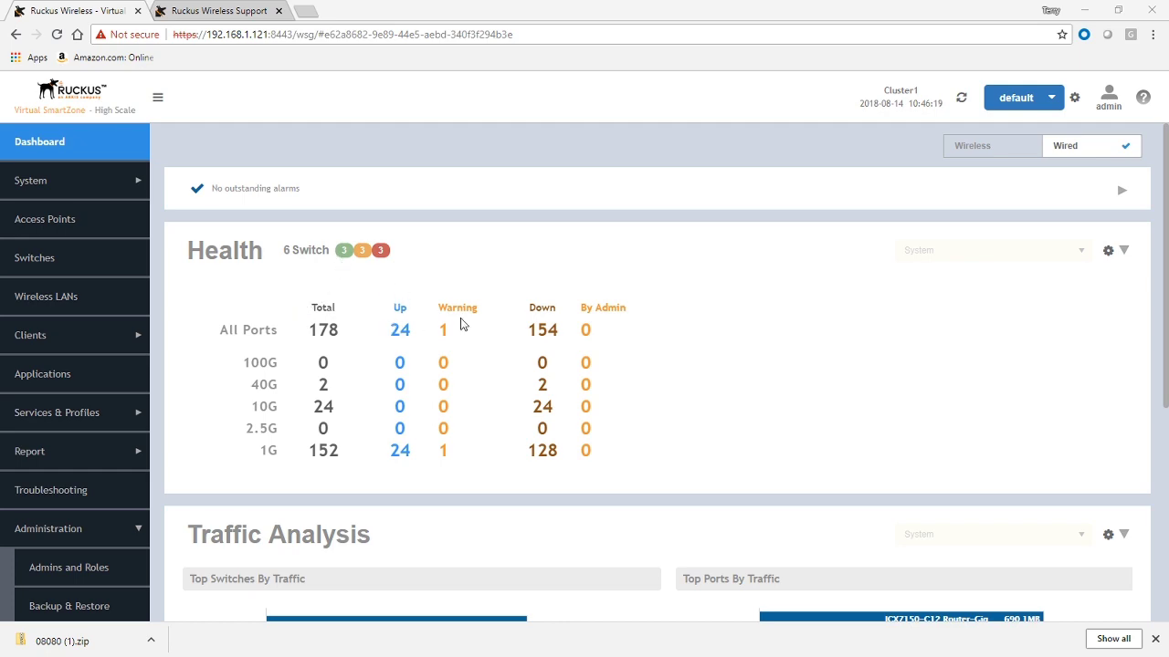
- Go to Administration > Upgrade and open the Switch Firmware tab
{"action": "scroll", "coordinate": [483, 397], "scroll_direction": "down", "scroll_amount": 4}
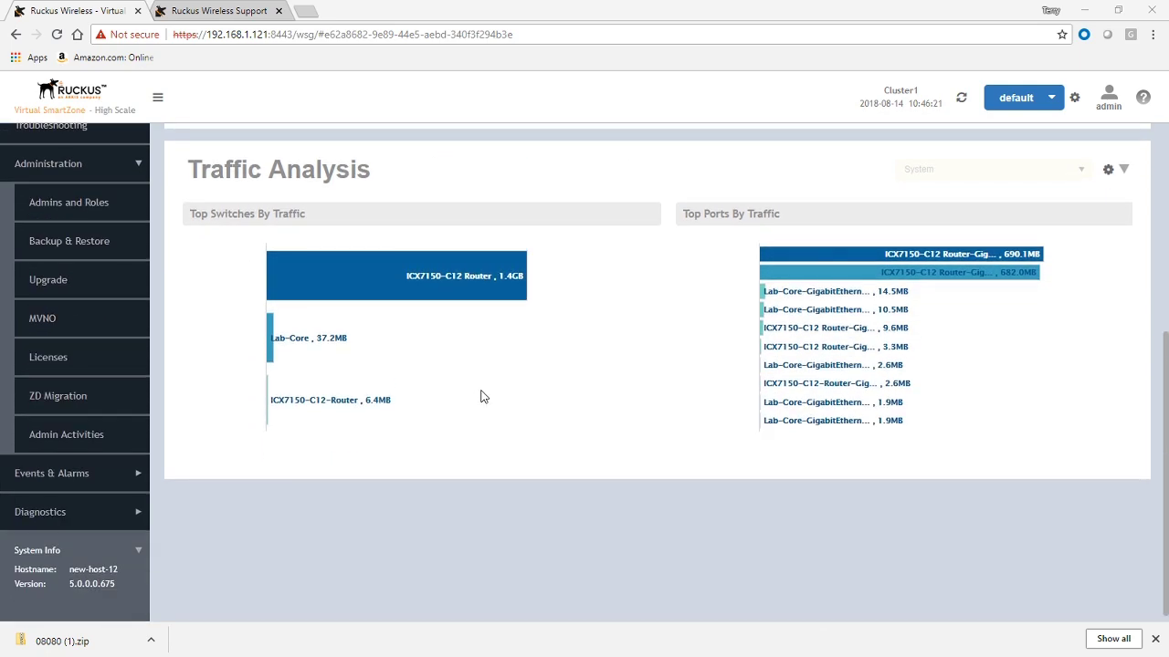
{"action": "scroll", "coordinate": [482, 396], "scroll_direction": "up", "scroll_amount": 2}
{"action": "scroll", "coordinate": [482, 398], "scroll_direction": "up", "scroll_amount": 3}
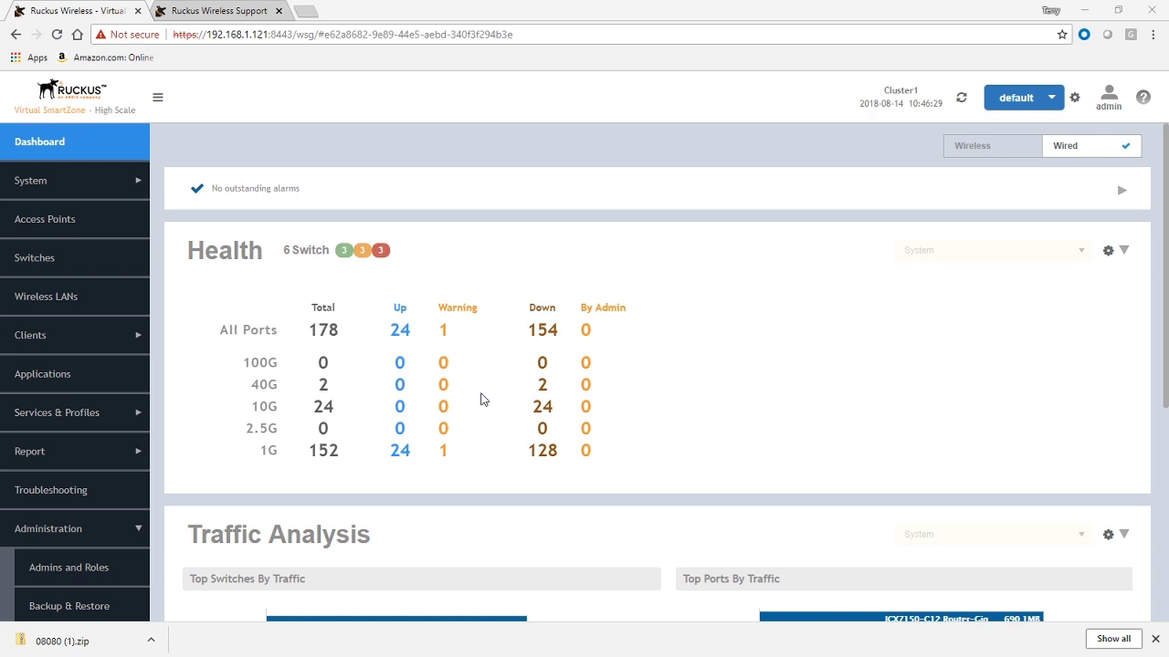
{"action": "scroll", "coordinate": [443, 368], "scroll_direction": "down", "scroll_amount": 2}
{"action": "scroll", "coordinate": [442, 368], "scroll_direction": "down", "scroll_amount": 1}
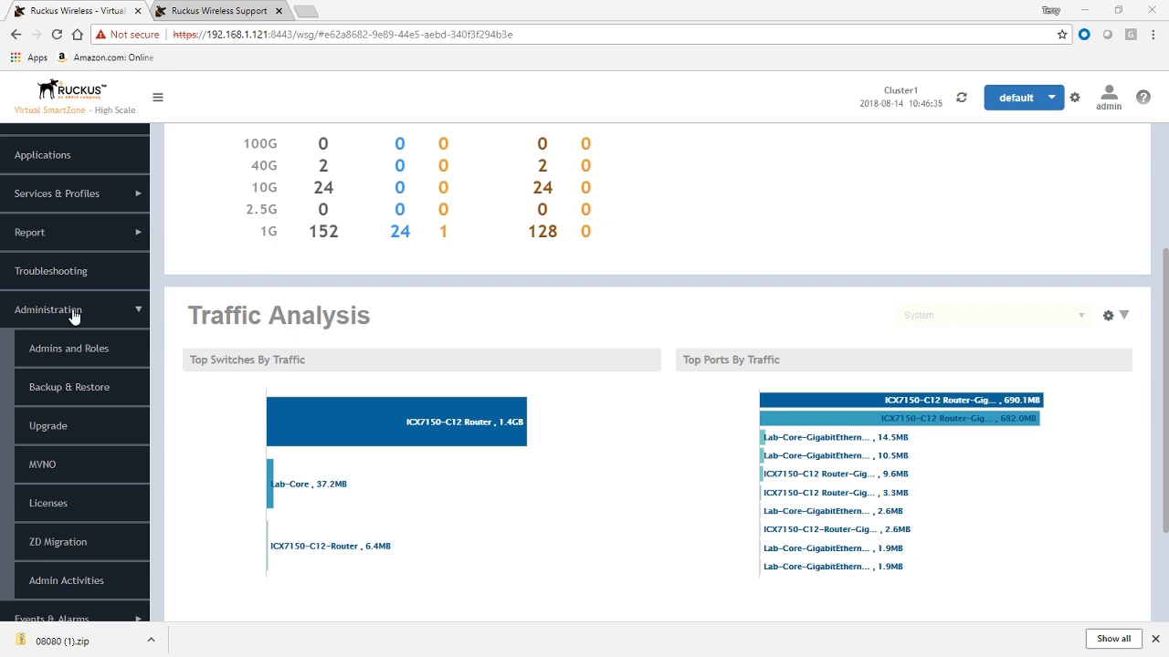
{"action": "left_click", "coordinate": [134, 313]}
{"action": "left_click", "coordinate": [134, 314]}
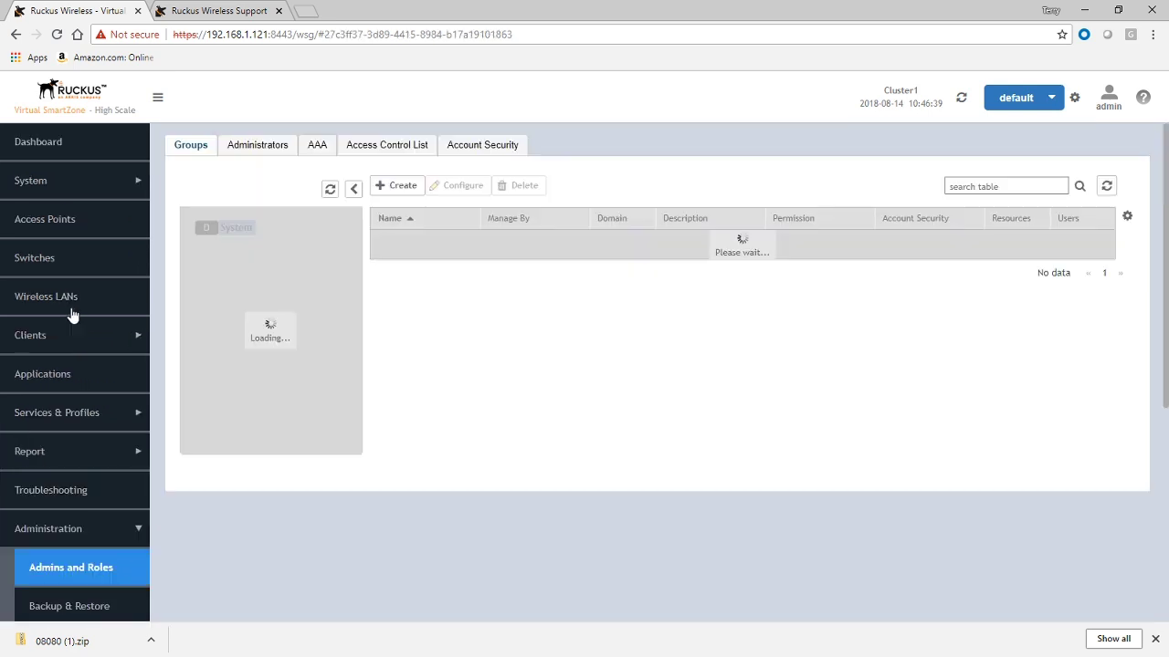
{"action": "scroll", "coordinate": [125, 482], "scroll_direction": "down", "scroll_amount": 3}
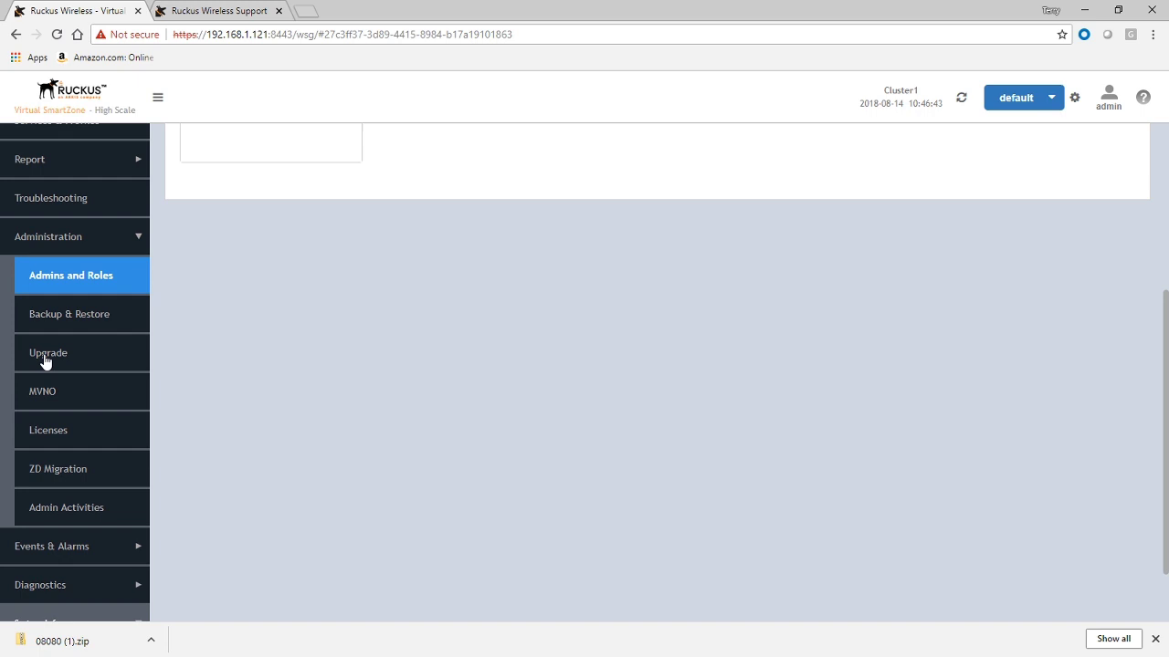
{"action": "left_click", "coordinate": [44, 354]}
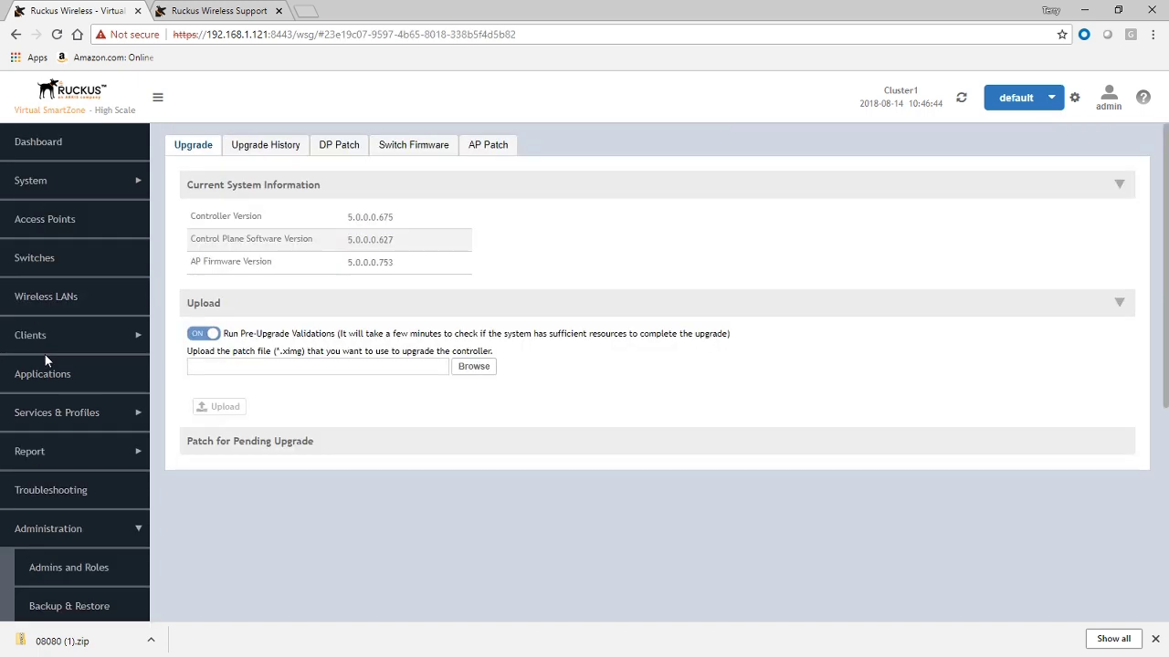
{"action": "left_click", "coordinate": [410, 152]}
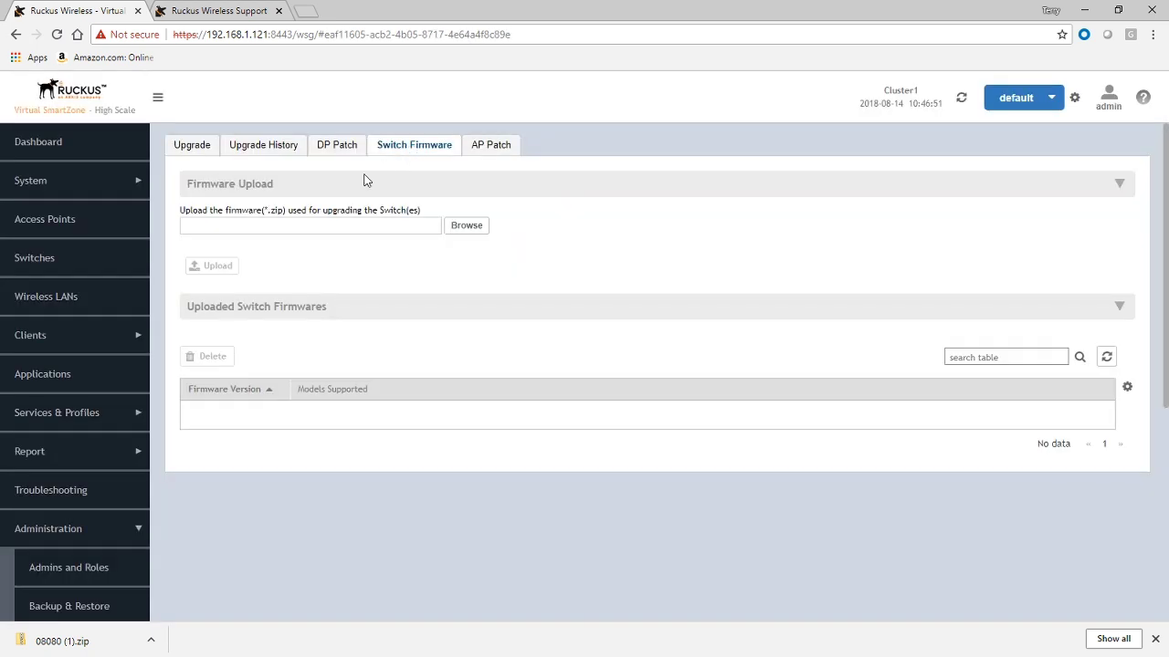
- Upload the switch firmware file 08080 (1).zip from the Downloads > FIRMWARE folder
{"action": "left_click", "coordinate": [482, 229]}
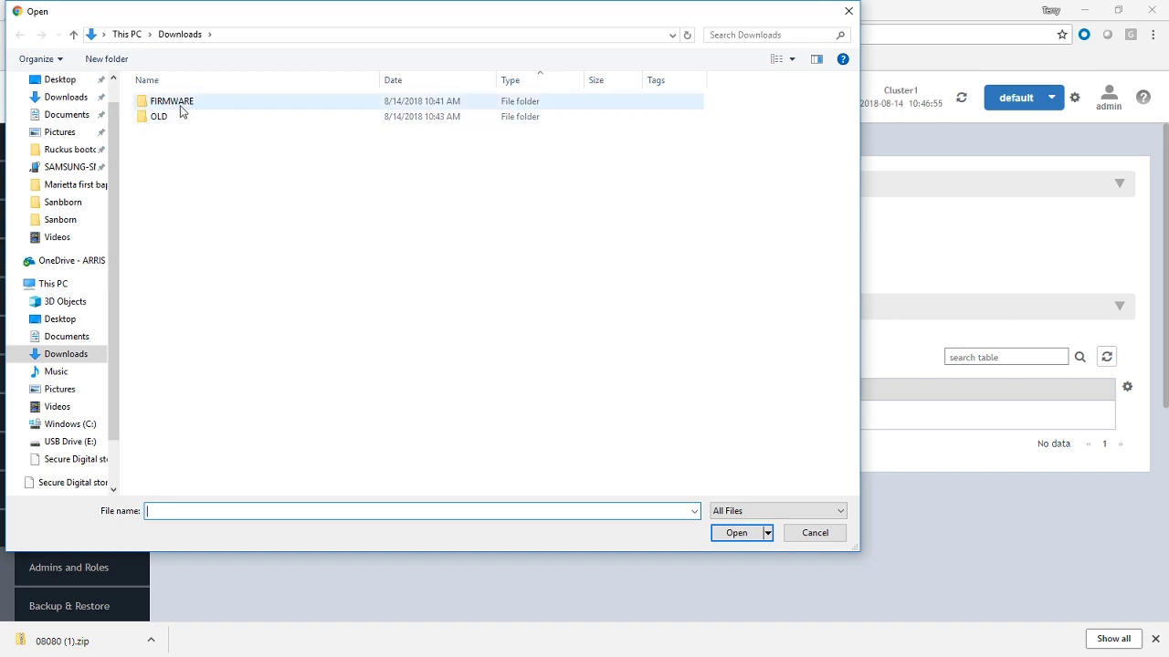
{"action": "double_click", "coordinate": [183, 106]}
{"action": "double_click", "coordinate": [180, 101]}
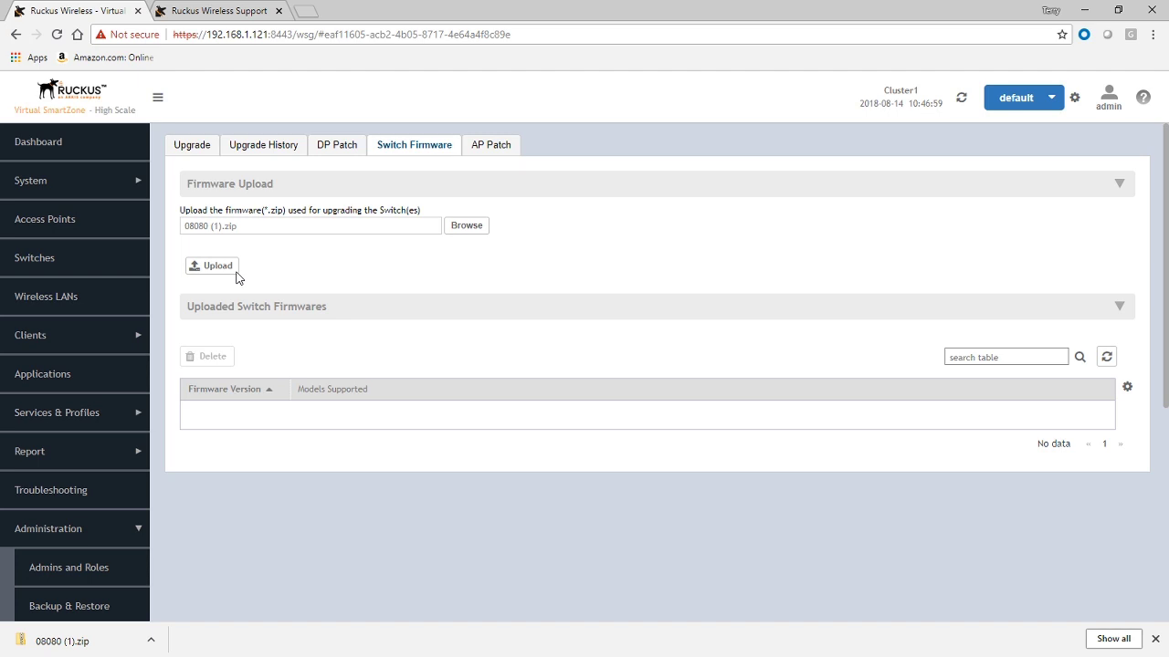
{"action": "left_click", "coordinate": [217, 269]}
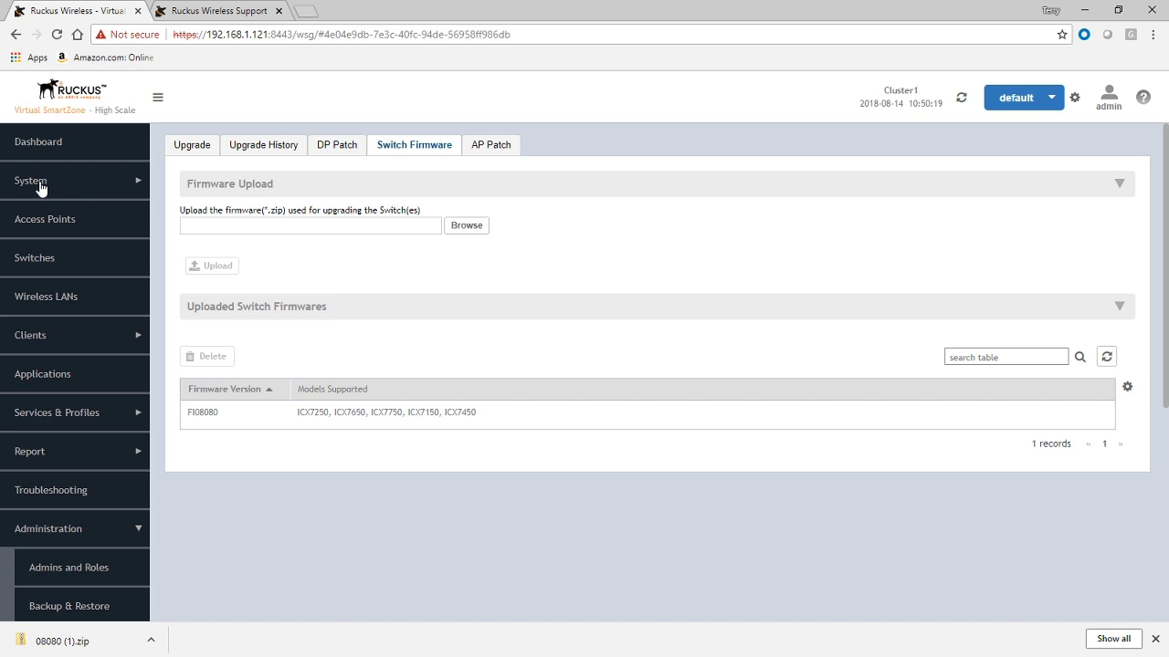
- Select the ICX7150-C12 Router in the Switches list and view its empty Firmware History
{"action": "left_click", "coordinate": [34, 260]}
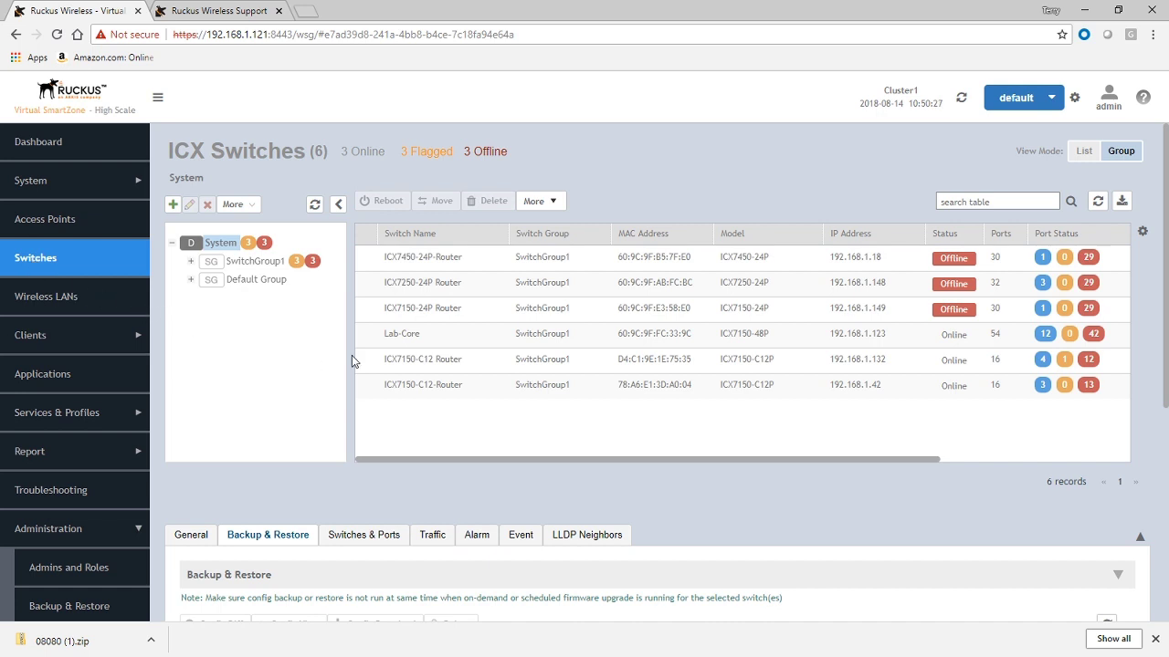
{"action": "left_click", "coordinate": [542, 203]}
{"action": "left_click", "coordinate": [546, 207]}
{"action": "left_click", "coordinate": [422, 370]}
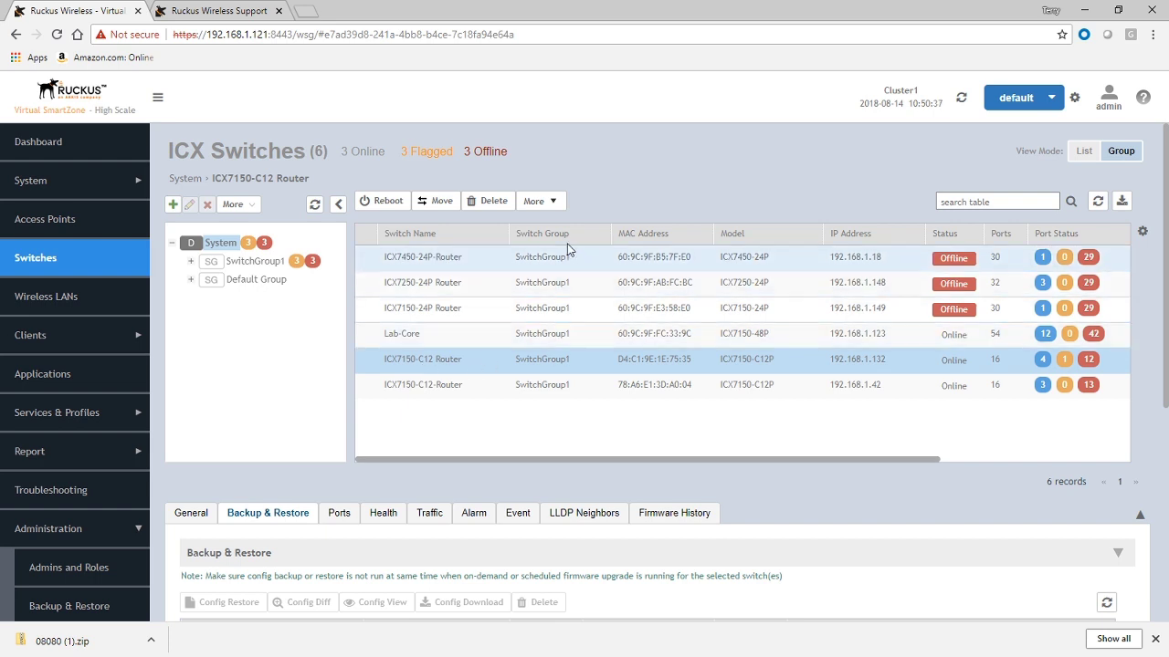
{"action": "left_click", "coordinate": [653, 517]}
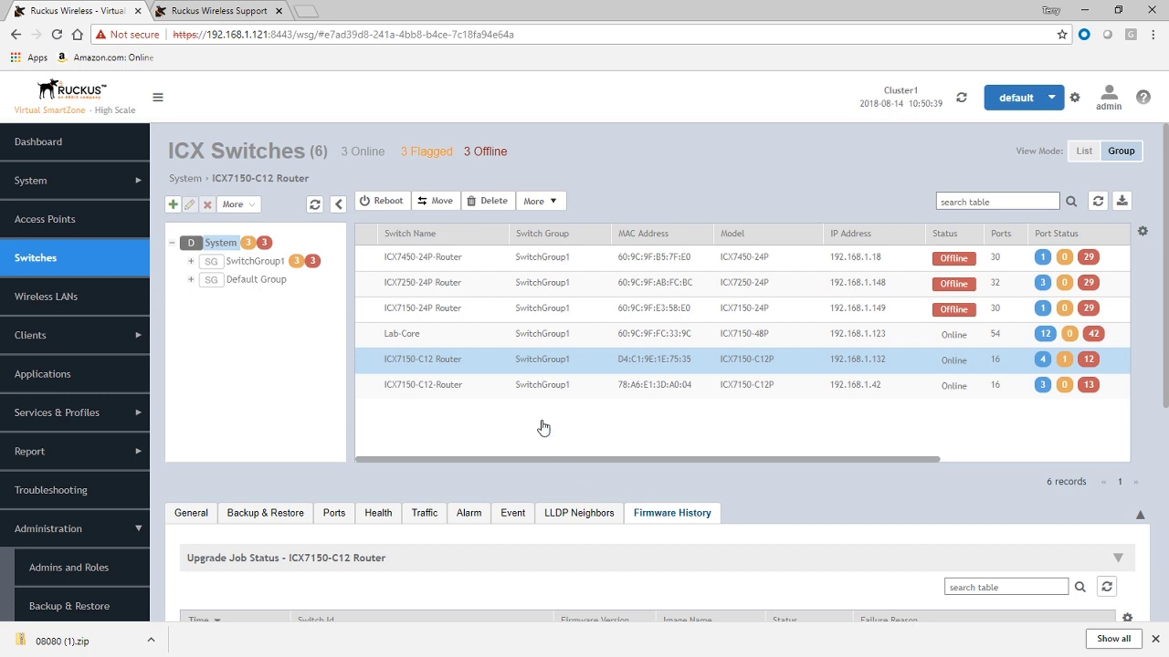
{"action": "scroll", "coordinate": [542, 420], "scroll_direction": "down", "scroll_amount": 3}
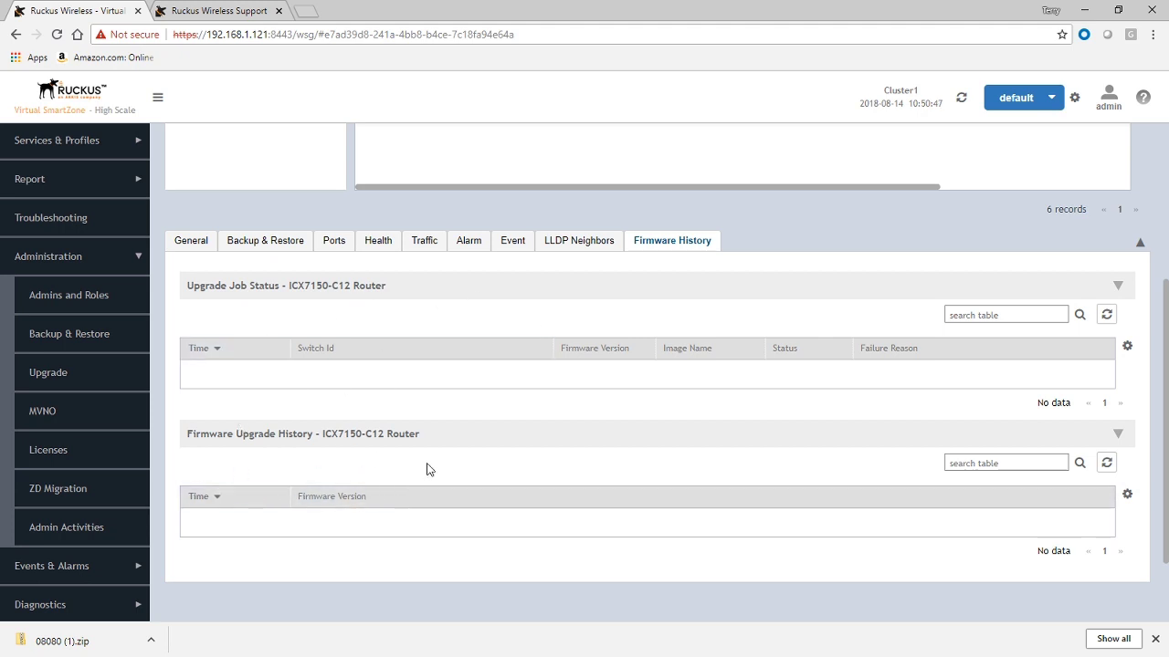
{"action": "scroll", "coordinate": [490, 468], "scroll_direction": "up", "scroll_amount": 2}
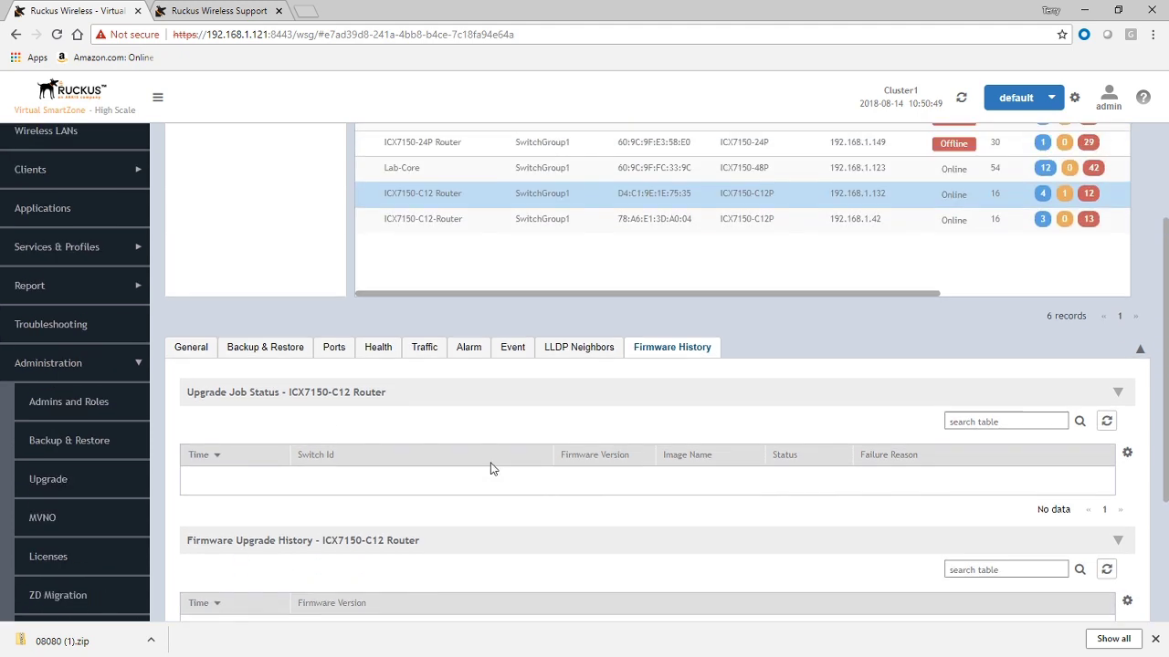
{"action": "scroll", "coordinate": [490, 468], "scroll_direction": "up", "scroll_amount": 2}
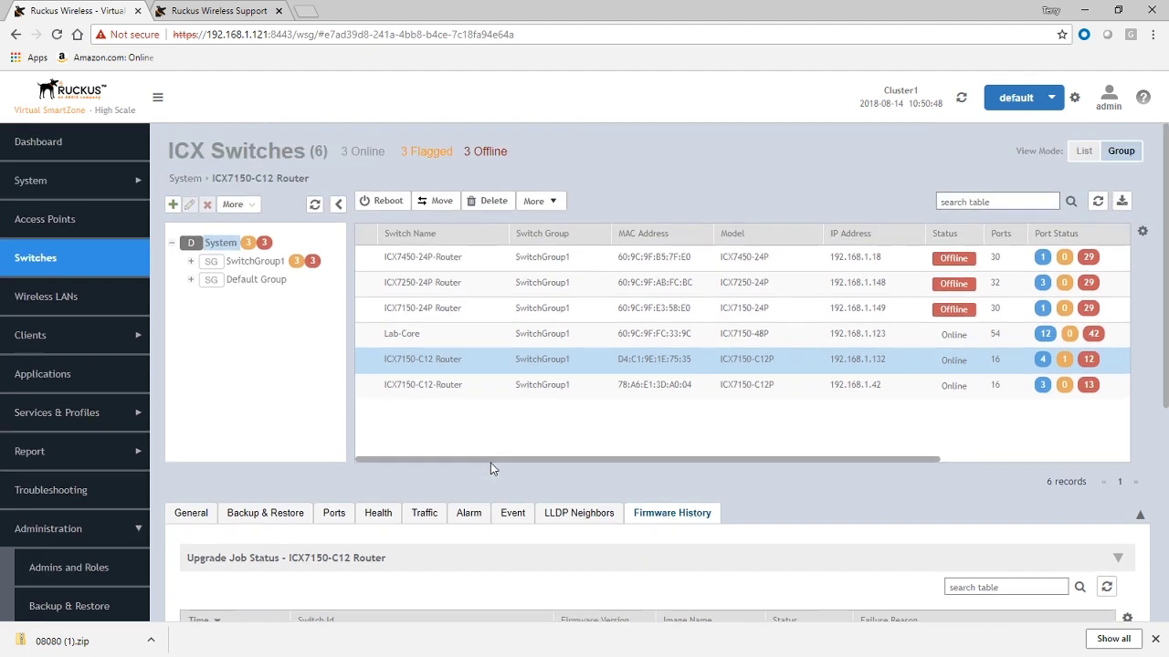
- Start a Schedule Firmware request for the ICX7150-C12 Router, keeping the firmware type as Switch
{"action": "left_click", "coordinate": [539, 203]}
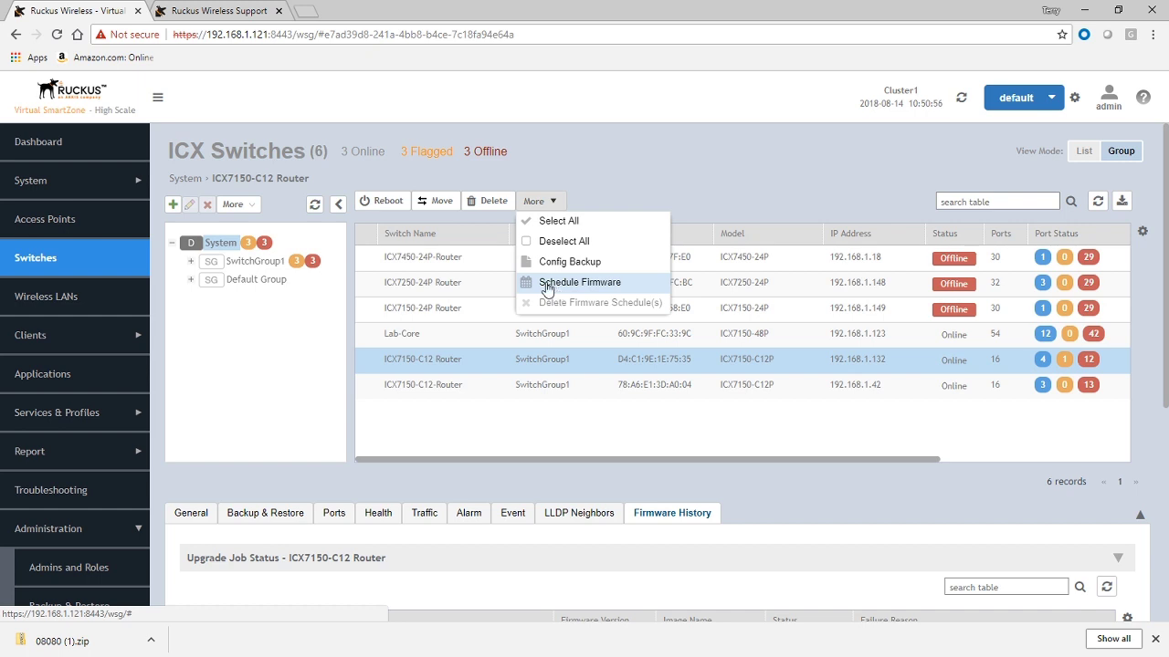
{"action": "left_click", "coordinate": [546, 288]}
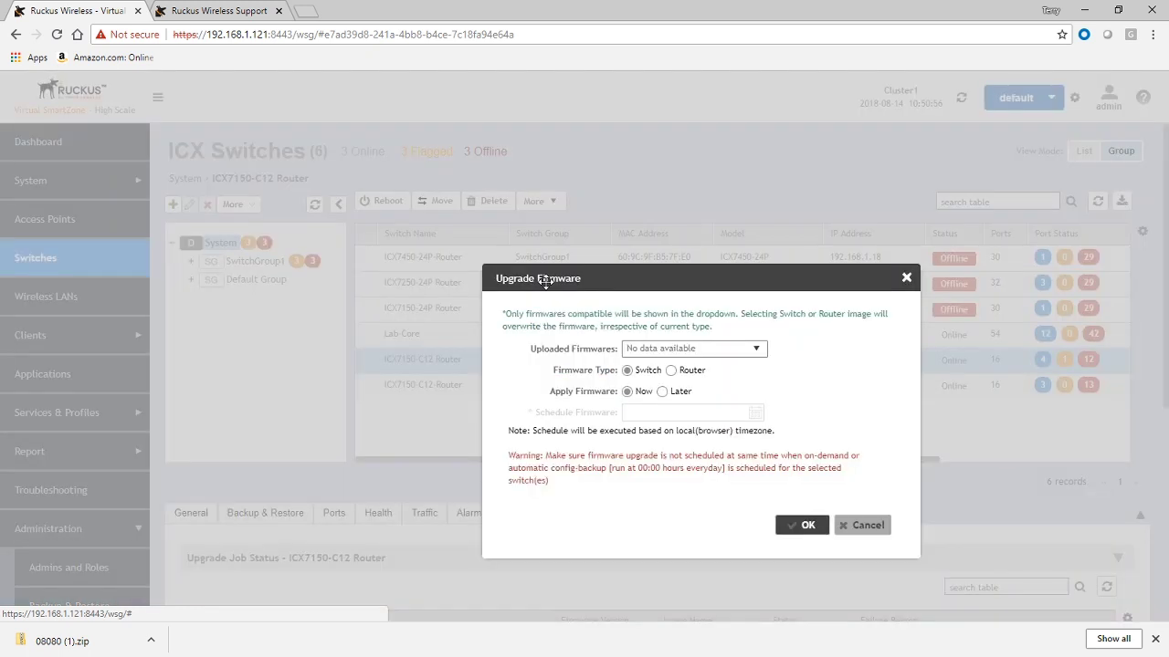
{"action": "left_click", "coordinate": [761, 349]}
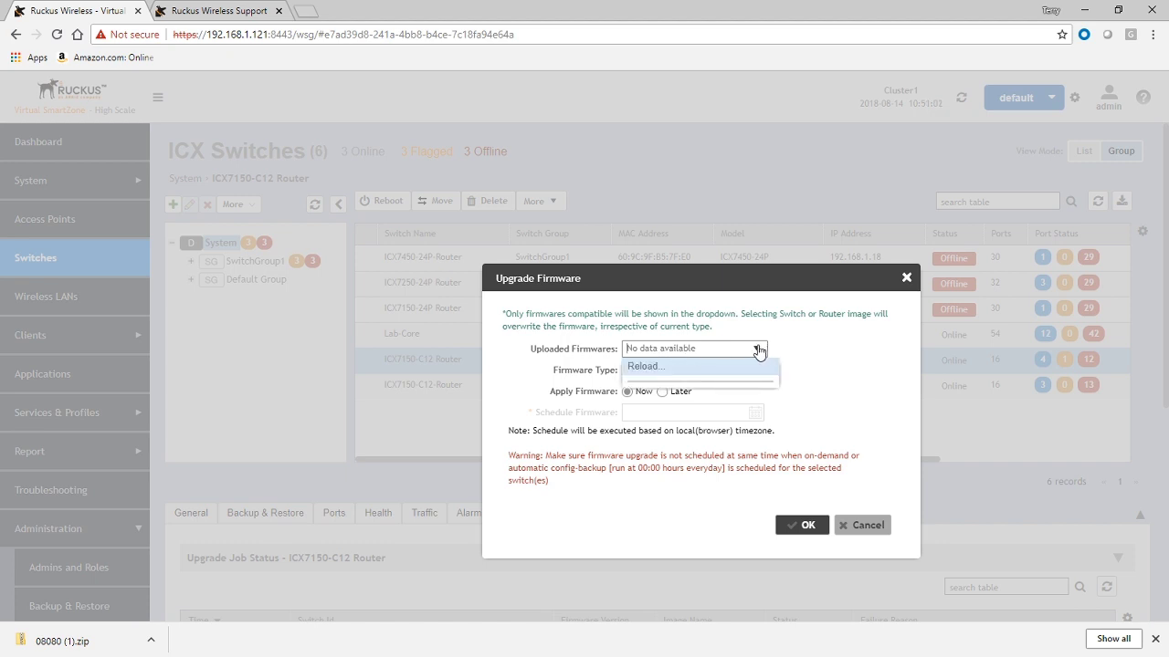
{"action": "left_click", "coordinate": [758, 351]}
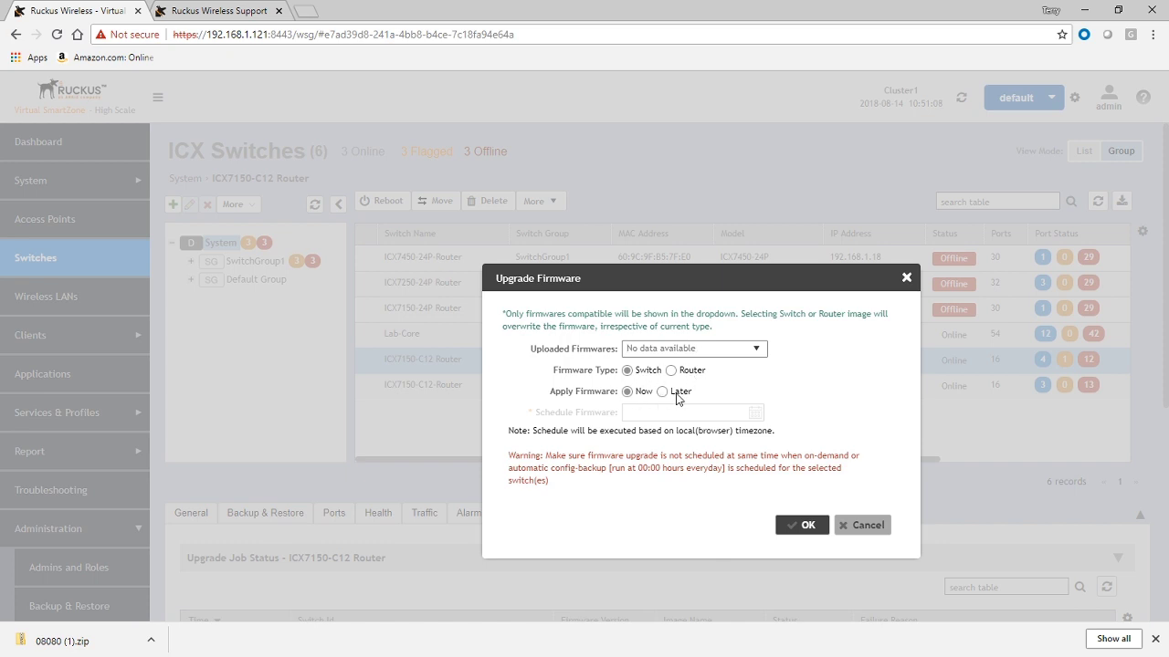
{"action": "left_click", "coordinate": [679, 372]}
{"action": "left_click", "coordinate": [646, 371]}
- Reload the uploaded firmwares, choose FI08080, and submit the upgrade to run now
{"action": "left_click", "coordinate": [756, 354]}
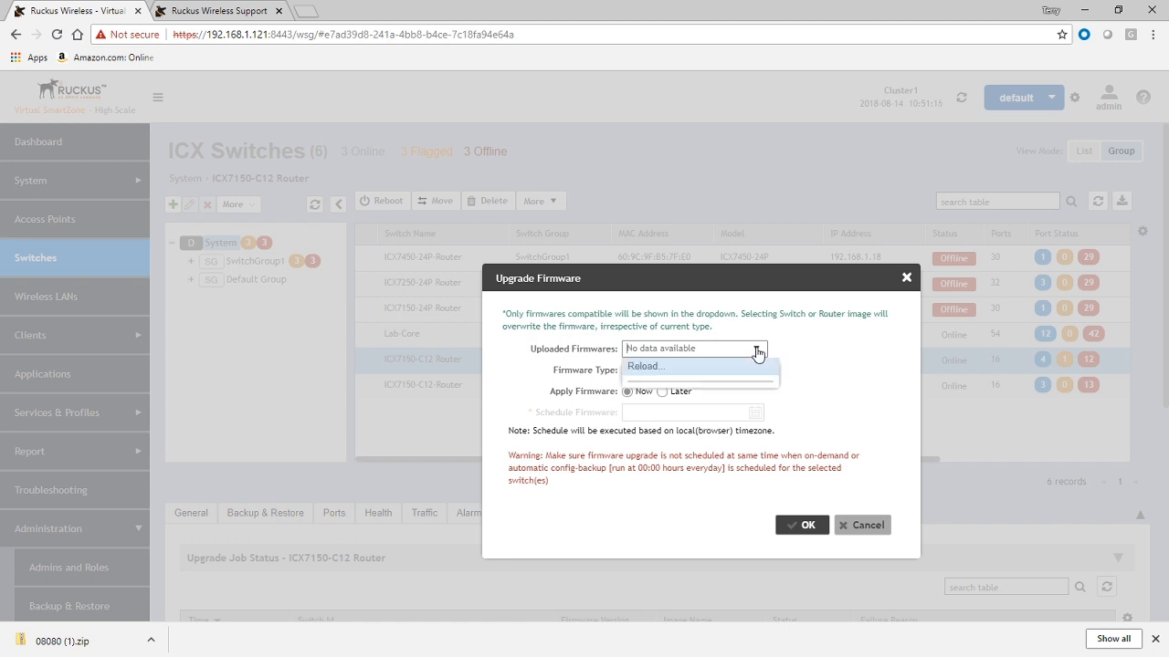
{"action": "left_click", "coordinate": [643, 366]}
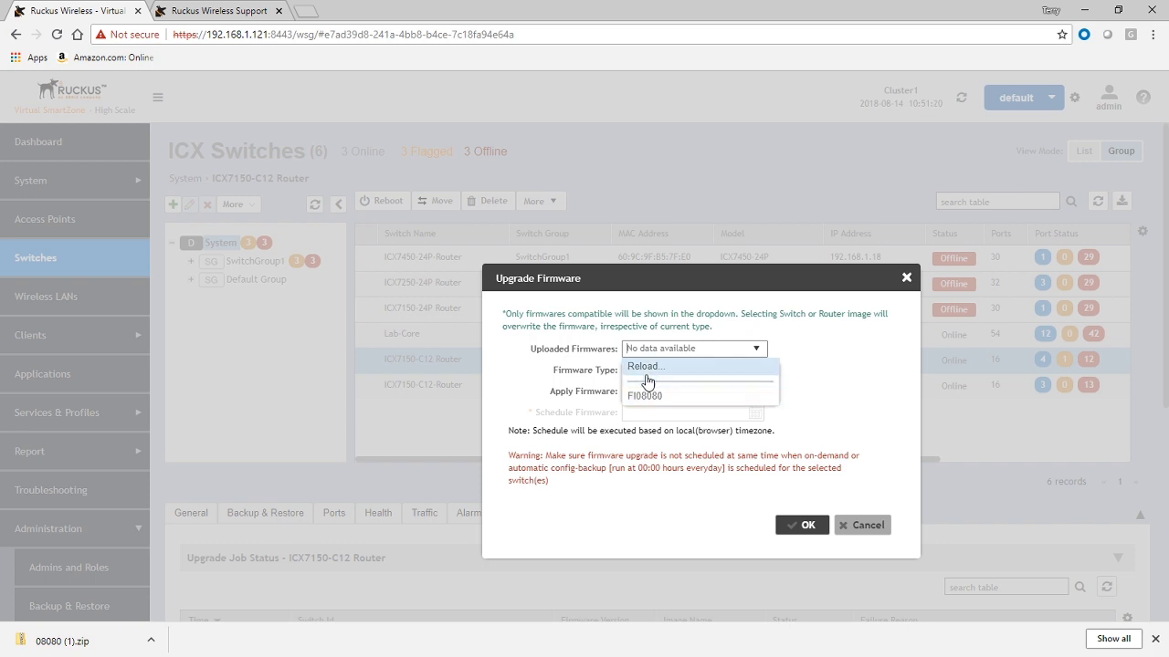
{"action": "left_click", "coordinate": [647, 397]}
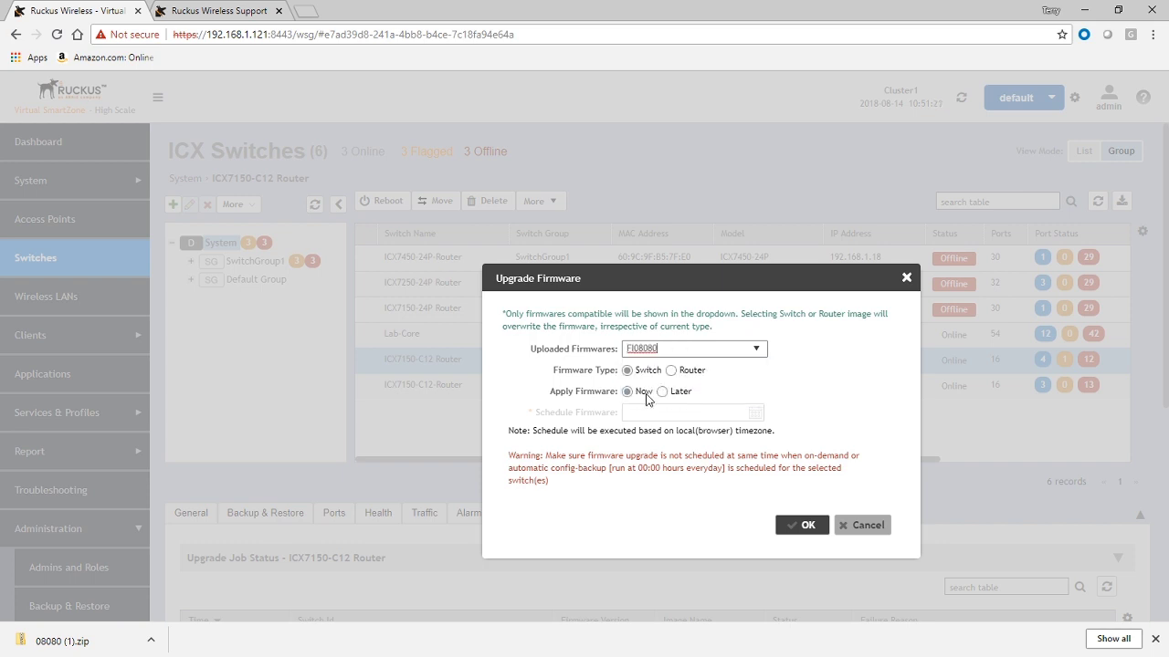
{"action": "left_click", "coordinate": [803, 531]}
{"action": "left_click", "coordinate": [789, 526]}
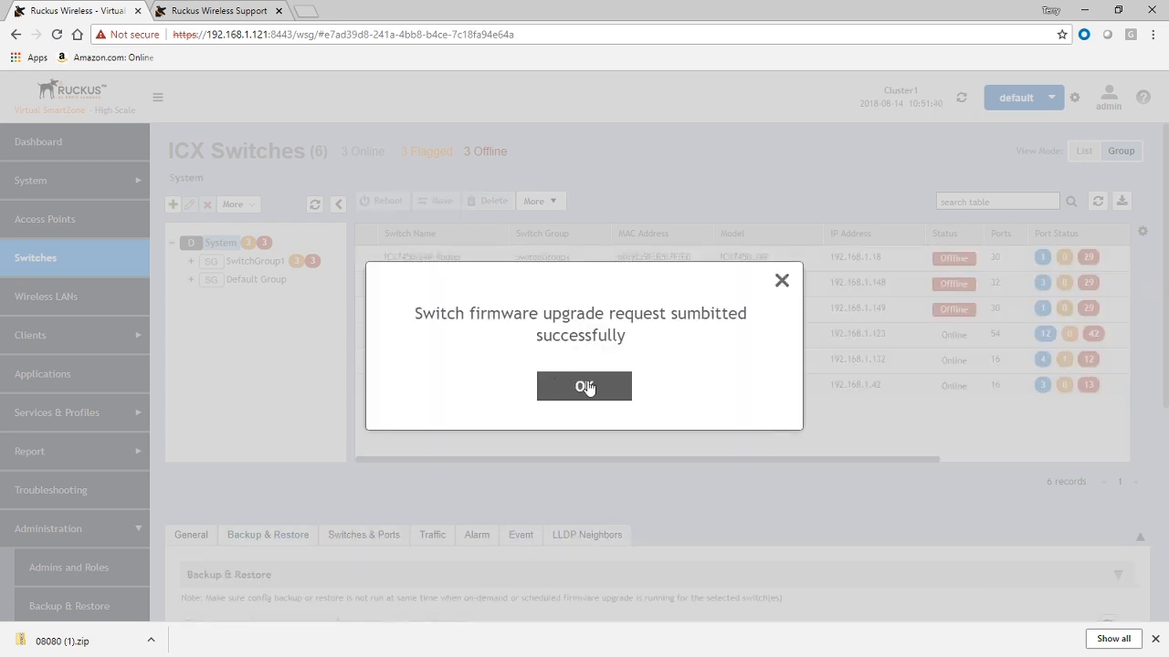
- Dismiss the success popup, reselect ICX7150-C12 Router, and refresh its Upgrade Job Status
{"action": "left_click", "coordinate": [587, 387]}
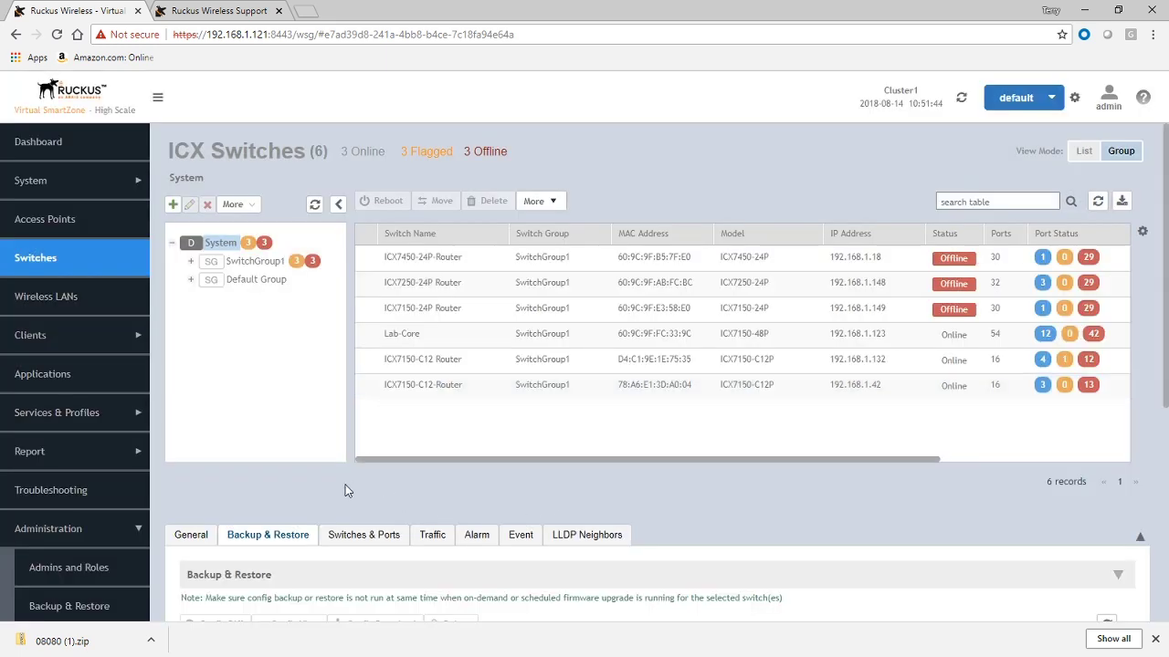
{"action": "left_click", "coordinate": [391, 356]}
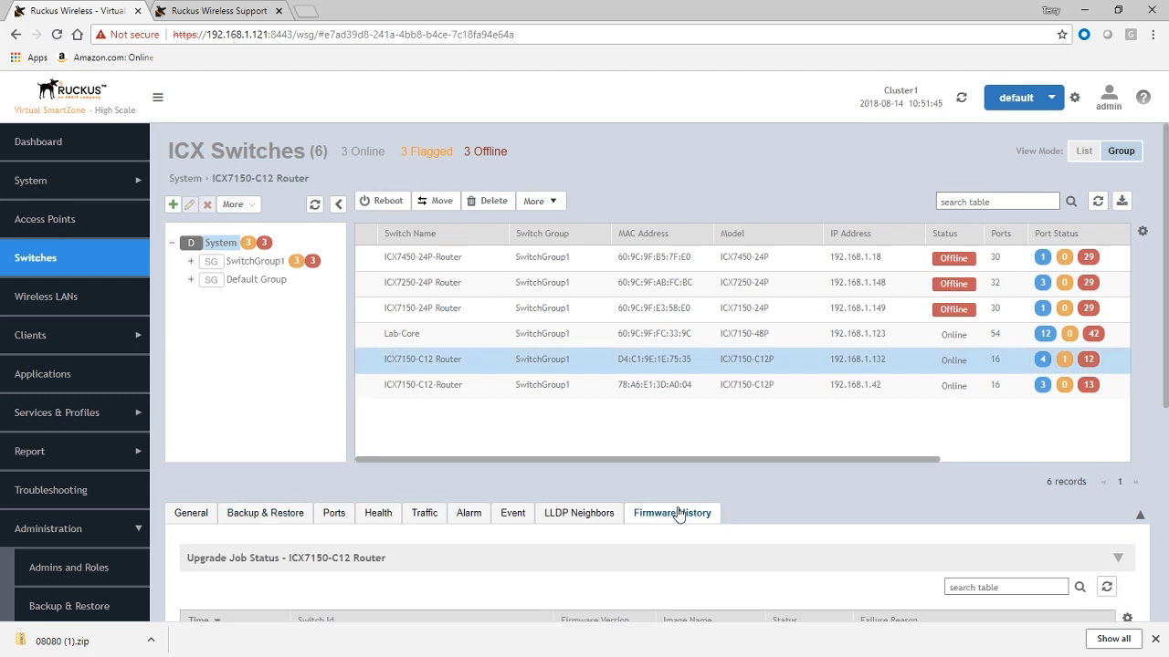
{"action": "scroll", "coordinate": [545, 484], "scroll_direction": "down", "scroll_amount": 3}
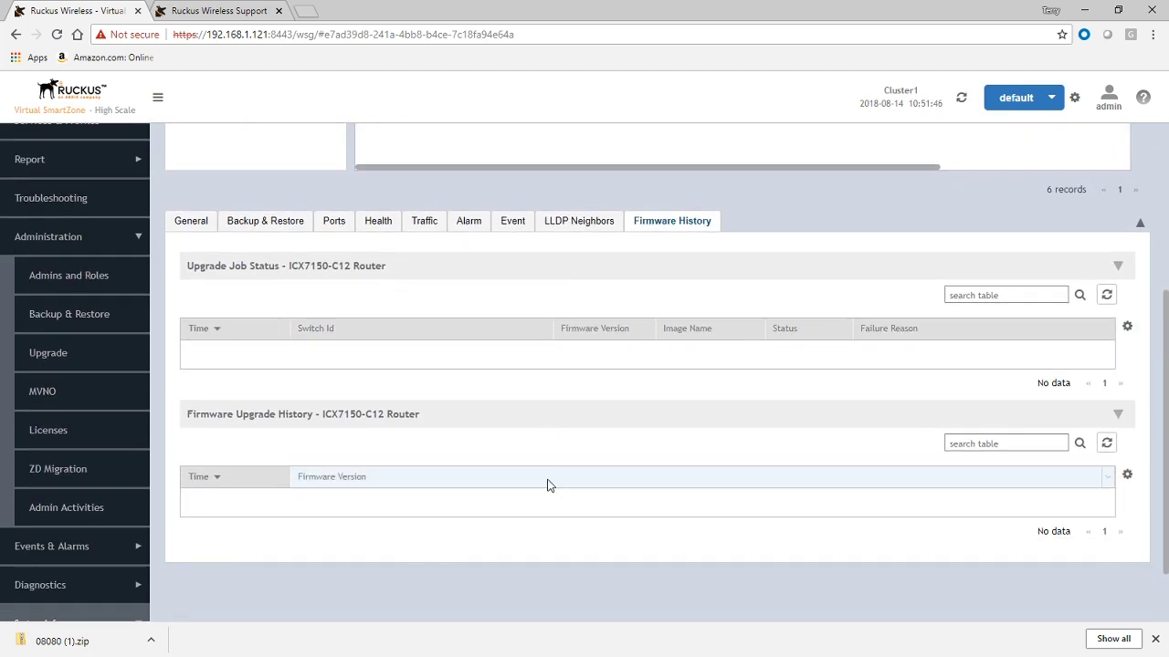
{"action": "left_click", "coordinate": [1107, 295]}
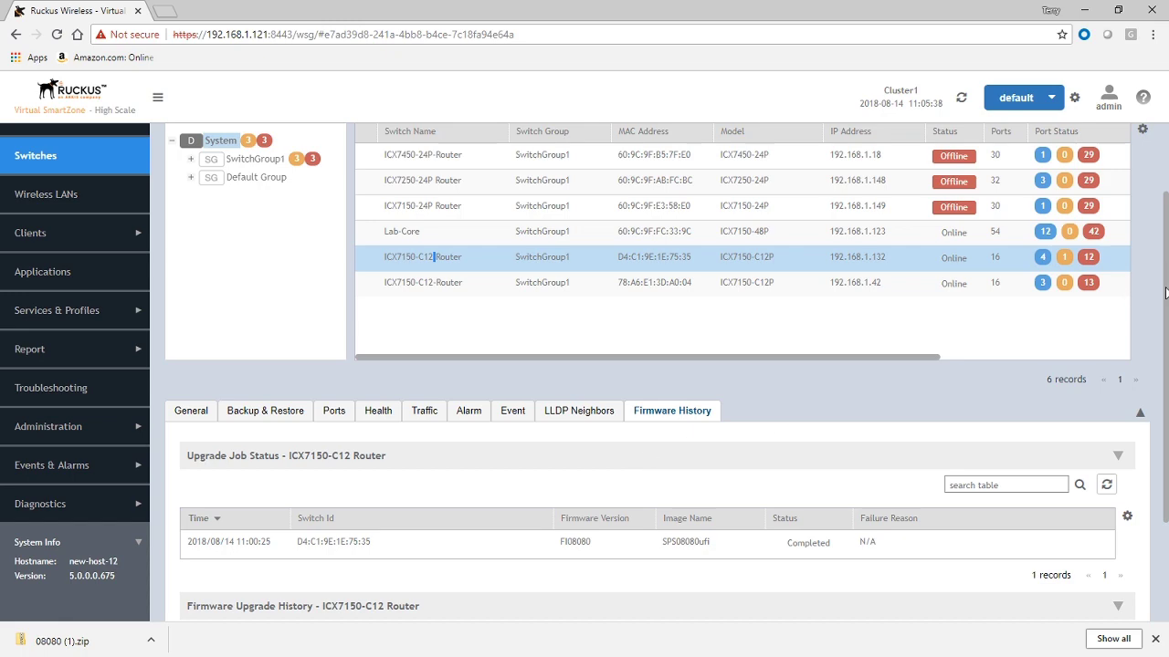
- Scroll down to the Firmware Upgrade History showing SPR08080 -> SPS08080 at 11:00:25
{"action": "scroll", "coordinate": [1166, 319], "scroll_direction": "down", "scroll_amount": 1}
{"action": "left_click_drag", "start_coordinate": [1166, 318], "coordinate": [1166, 488]}
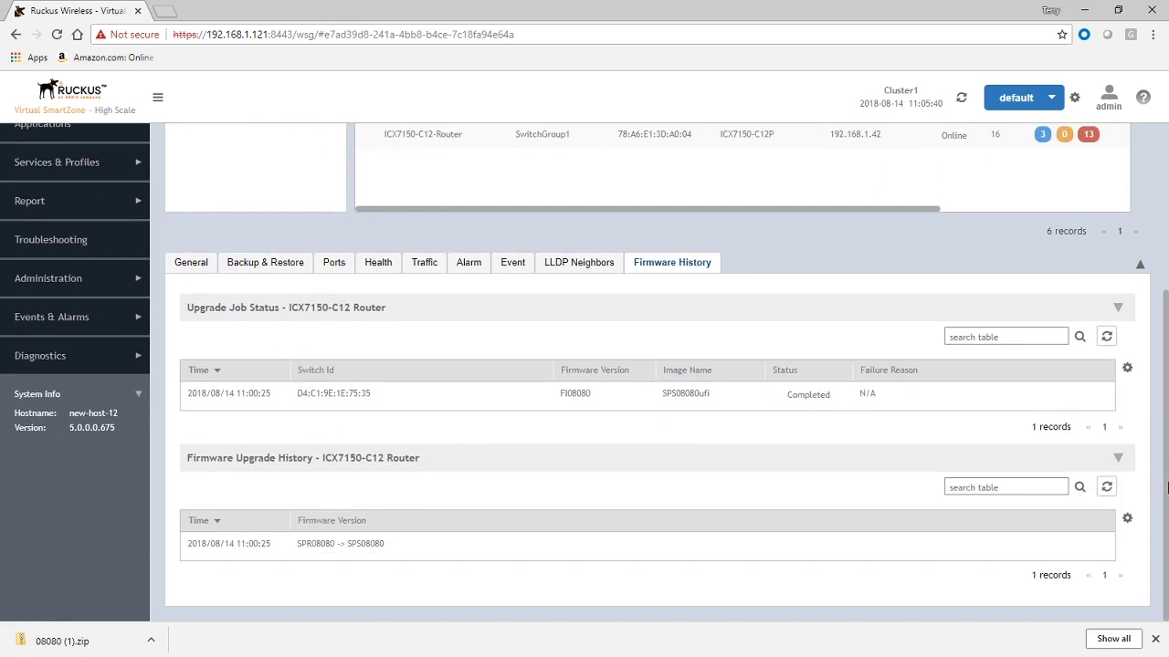